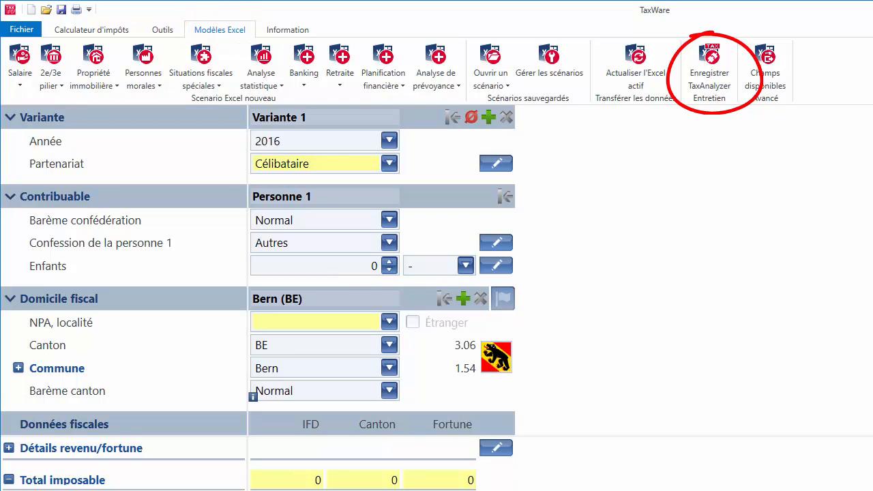
- Register the TaxAnalyzer add-in from TaxWare's Excel models and acknowledge the confirmation
{"action": "left_click", "coordinate": [730, 75]}
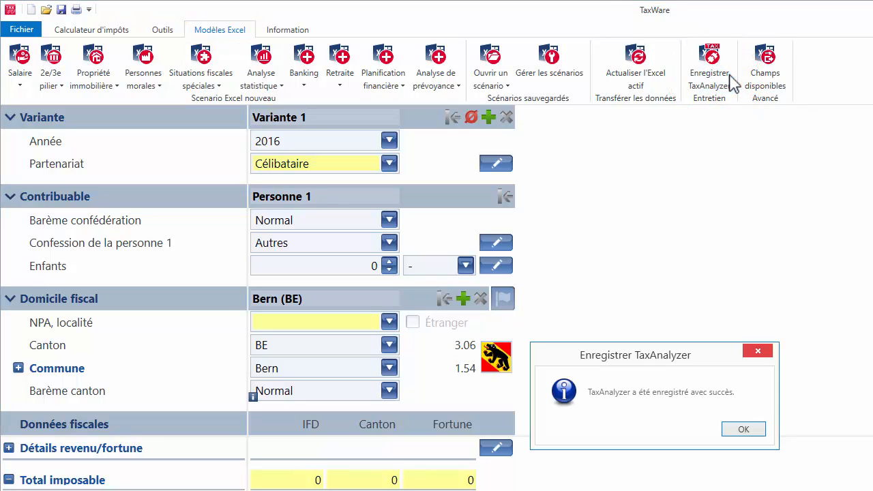
{"action": "left_click", "coordinate": [742, 430]}
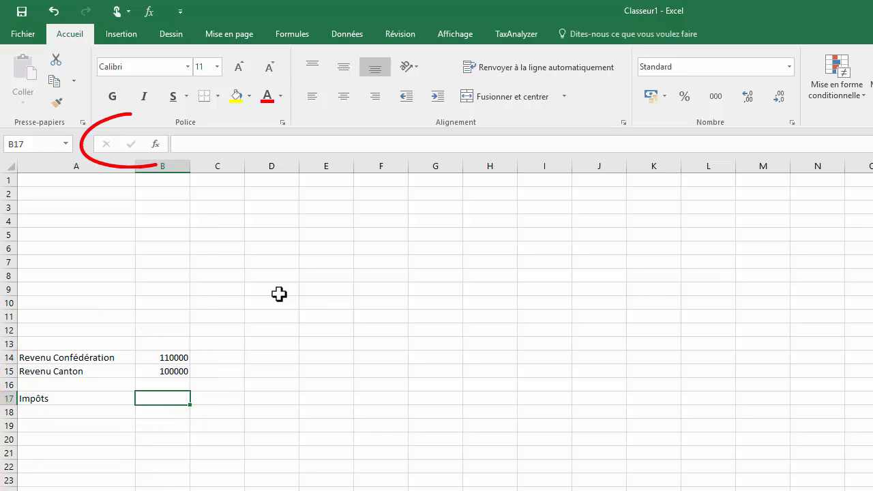
- Switch to Excel and insert the ImpotRevenu function from the TaxAnalyzer category into cell B17
{"action": "left_click", "coordinate": [156, 144]}
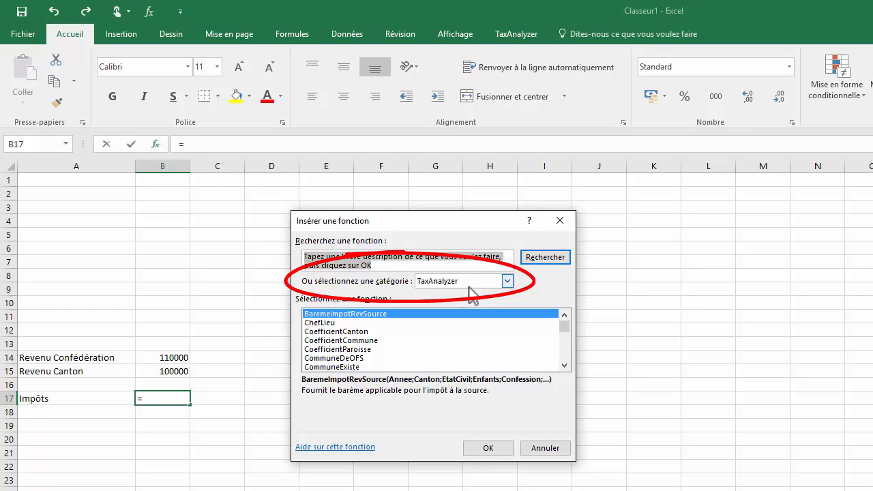
{"action": "left_click", "coordinate": [507, 281]}
{"action": "left_click", "coordinate": [475, 391]}
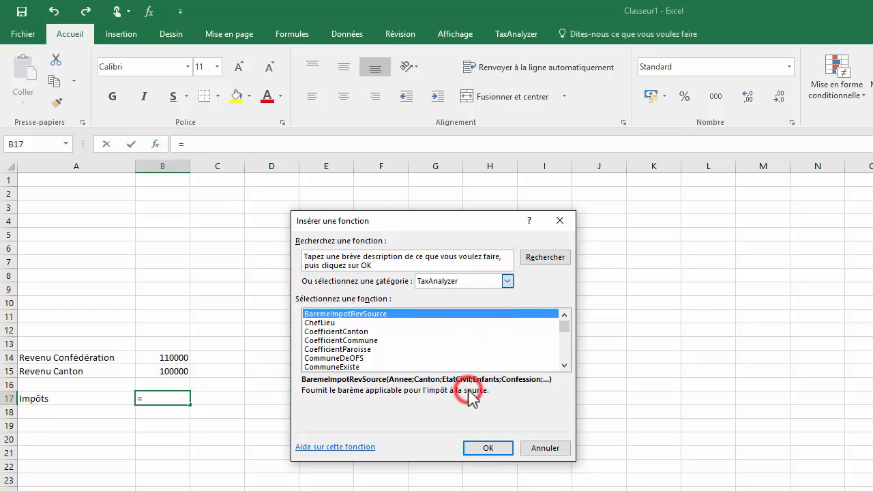
{"action": "left_click_drag", "start_coordinate": [564, 328], "coordinate": [564, 351]}
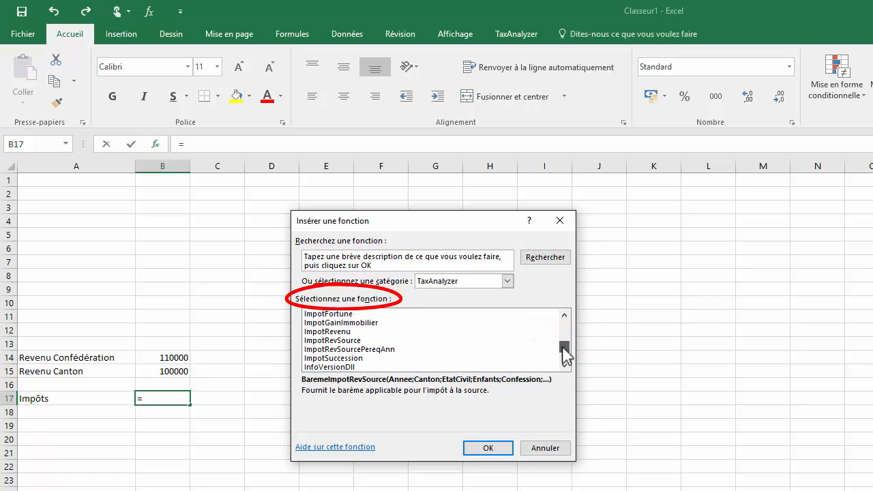
{"action": "left_click", "coordinate": [392, 333]}
{"action": "left_click", "coordinate": [485, 445]}
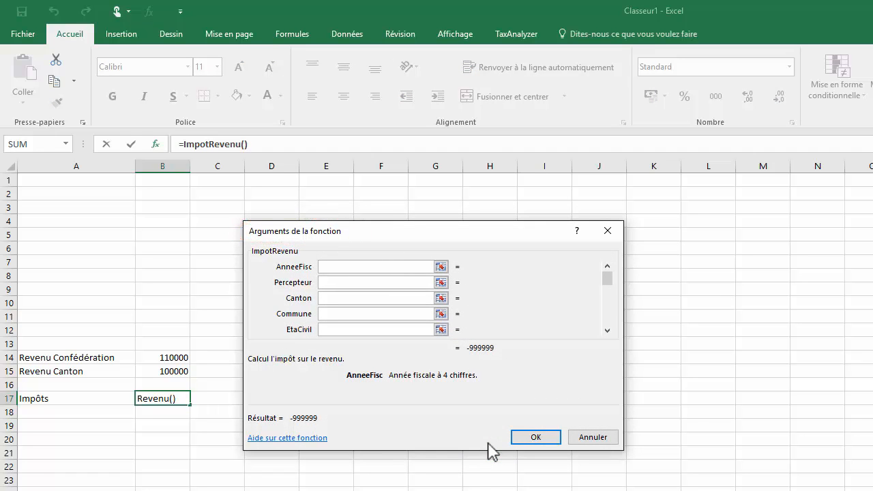
- Set the function's AnneeFisc argument to 2016 and Percepteur to 15 for all tax authorities
{"action": "left_click", "coordinate": [371, 266]}
{"action": "type", "text": "2016"}
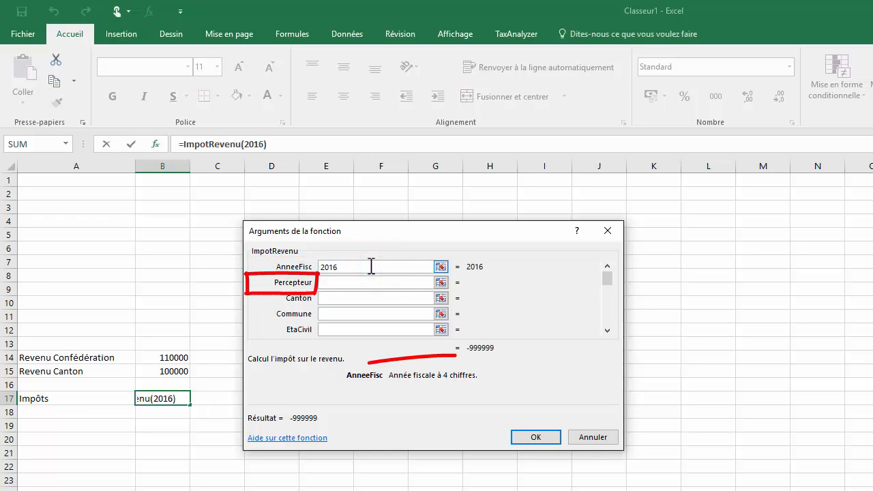
{"action": "key", "text": "Tab"}
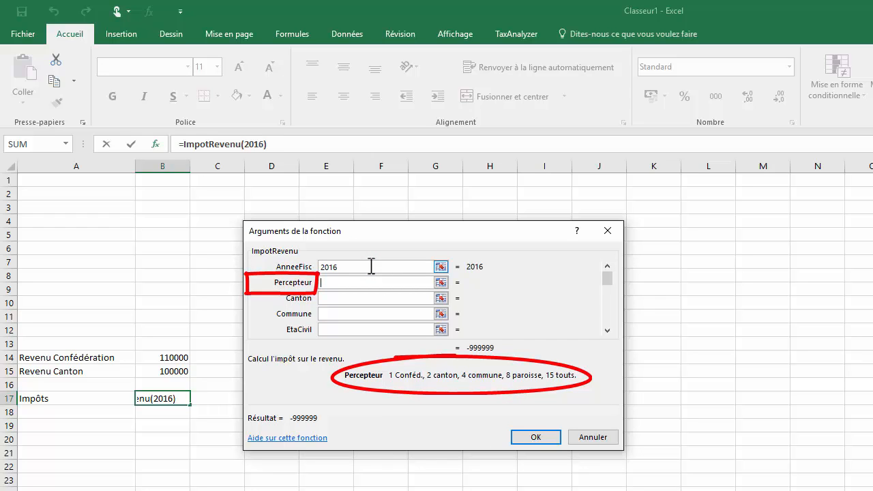
{"action": "type", "text": "15"}
{"action": "key", "text": "Tab"}
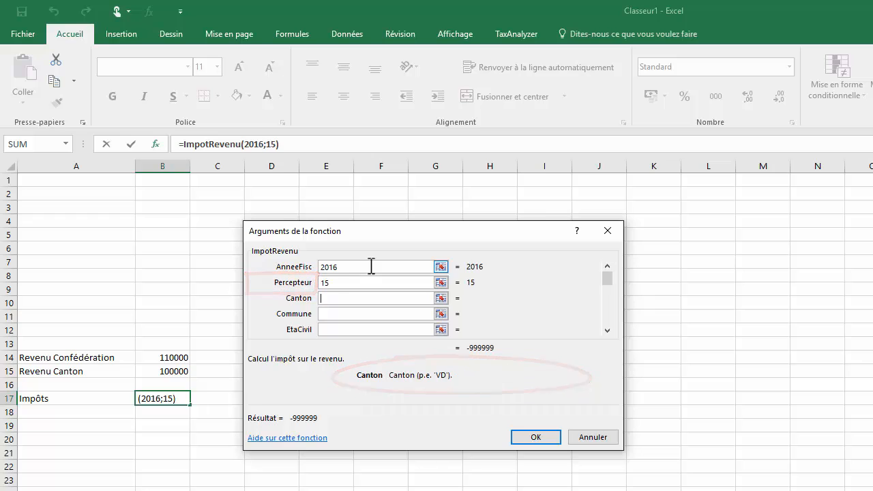
- Set the function's Canton to GE, Commune to Genève and EtaCivil to 1
{"action": "type", "text": "GE"}
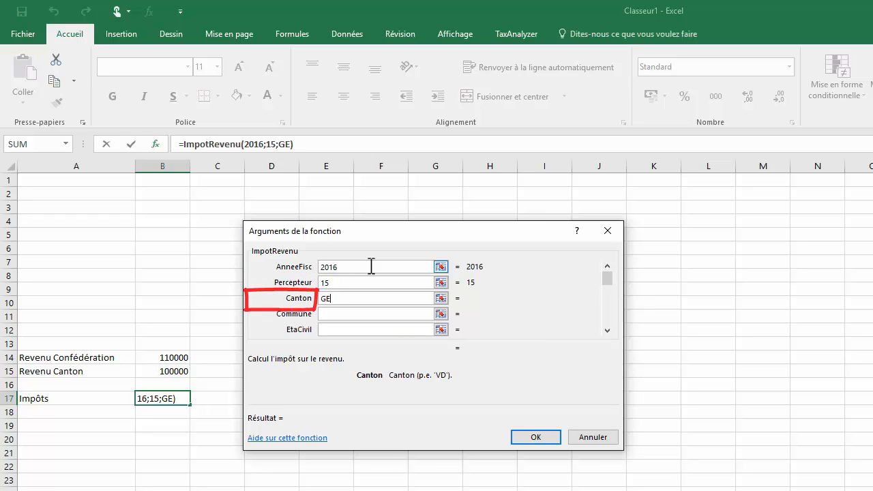
{"action": "key", "text": "Tab"}
{"action": "type", "text": "Genè"}
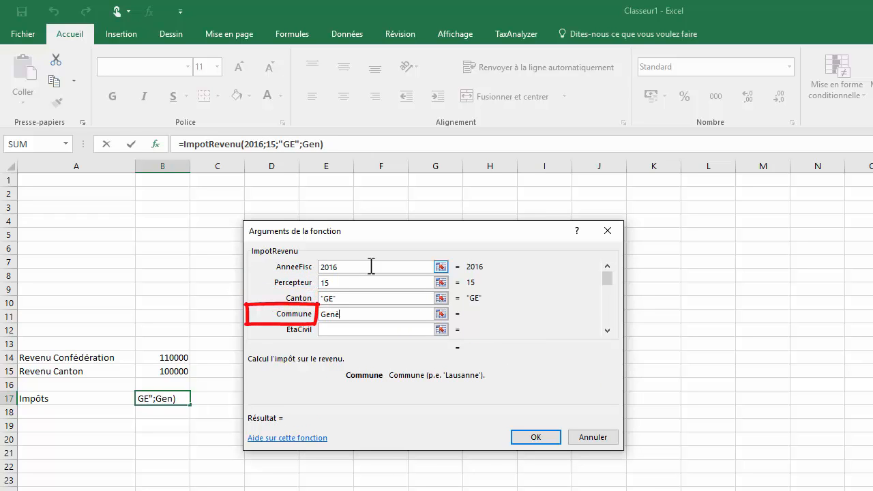
{"action": "type", "text": "ve"}
{"action": "key", "text": "Tab"}
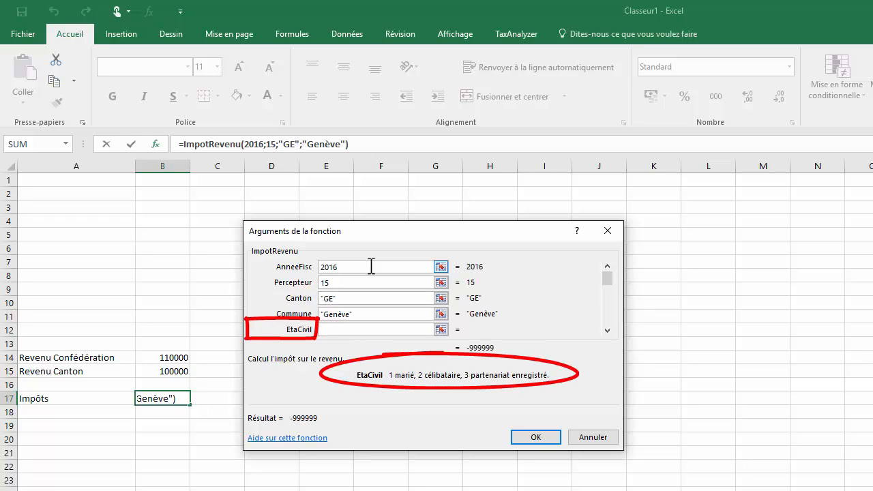
{"action": "type", "text": "1"}
{"action": "key", "text": "Tab"}
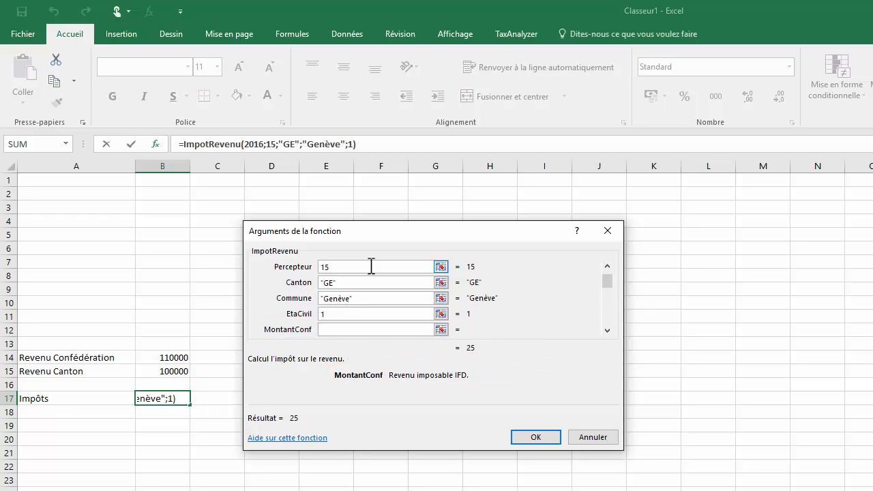
- Link MontantConf to cell B14 and MontantCtCom to cell B15, and complete the ImpotRevenu formula
{"action": "left_click", "coordinate": [176, 358]}
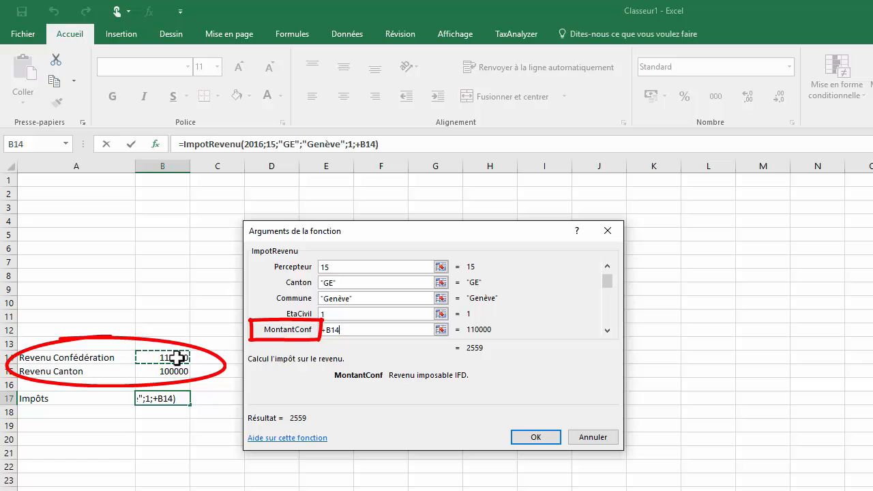
{"action": "key", "text": "Tab"}
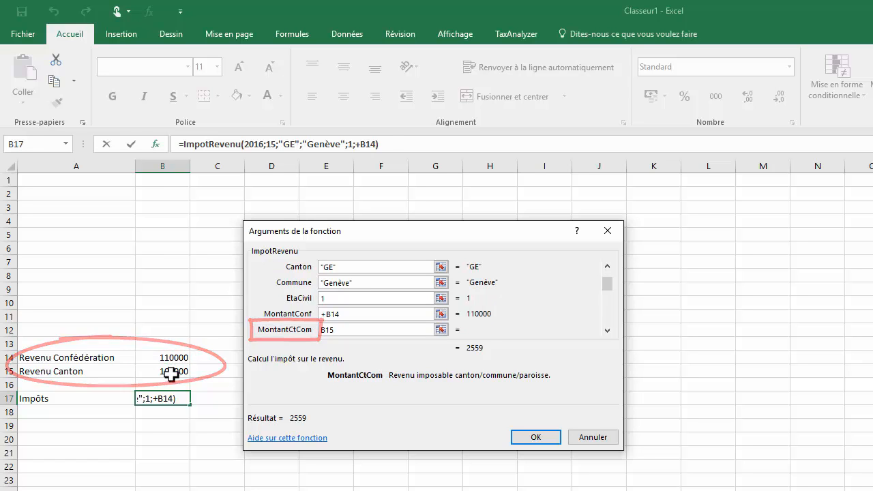
{"action": "left_click", "coordinate": [171, 373]}
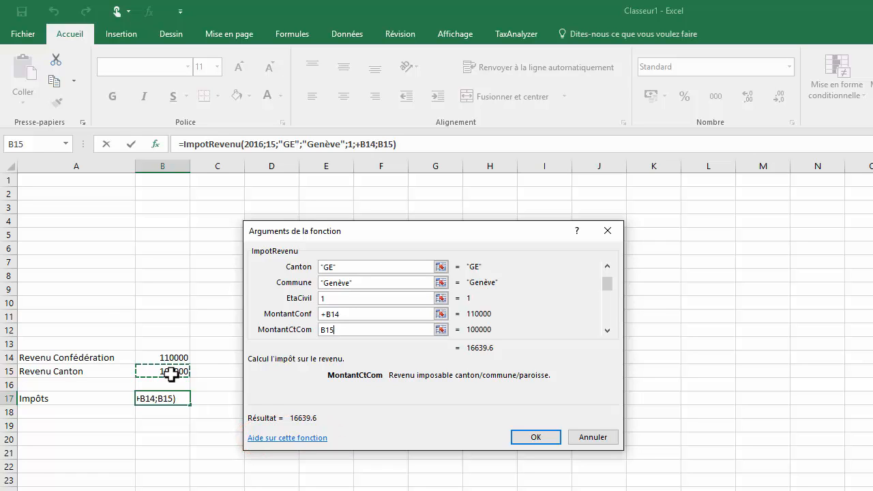
{"action": "left_click", "coordinate": [530, 433]}
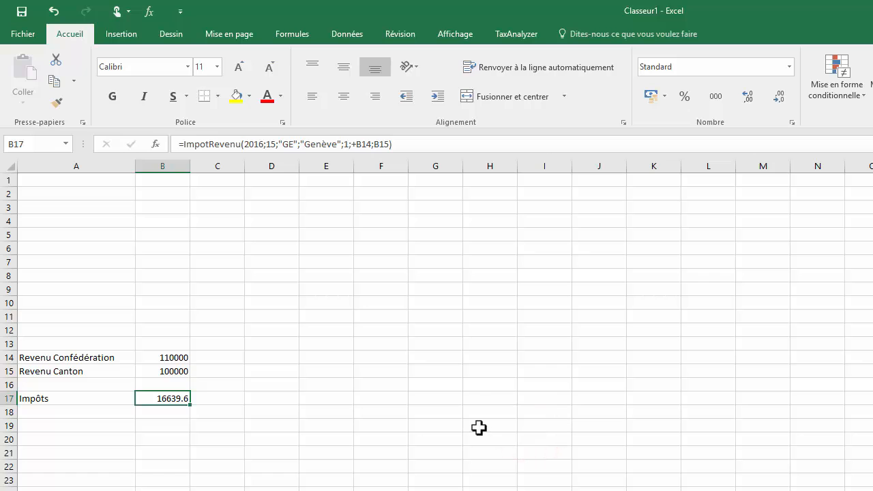
- Enter a second income scenario with 120000 in cell C14 and 110000 in cell C15
{"action": "left_click", "coordinate": [237, 357]}
{"action": "type", "text": "12"}
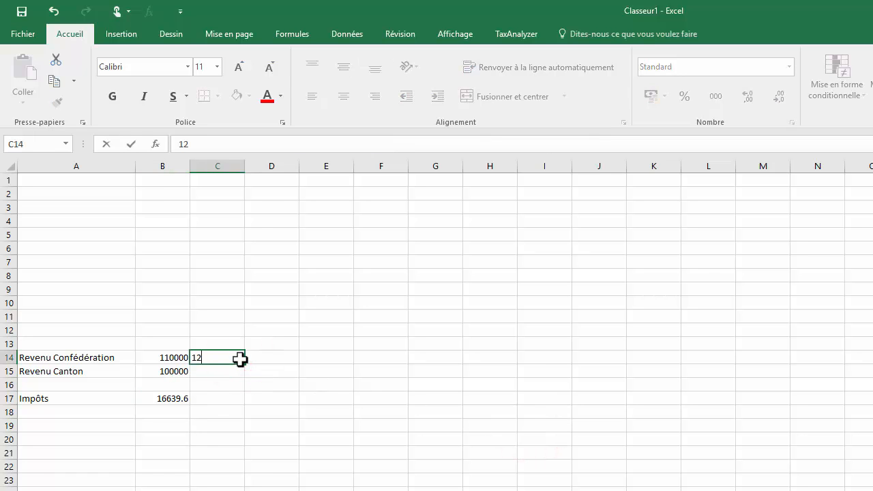
{"action": "type", "text": "0000"}
{"action": "key", "text": "Return"}
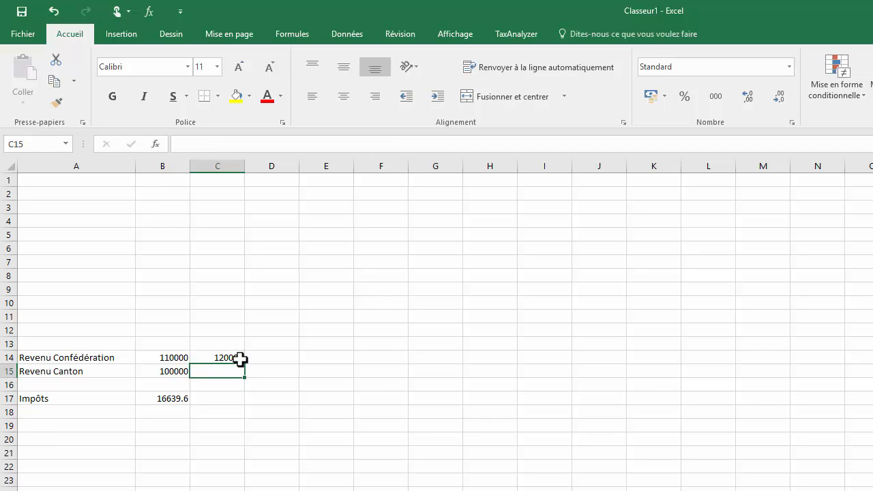
{"action": "type", "text": "110000"}
{"action": "key", "text": "Return"}
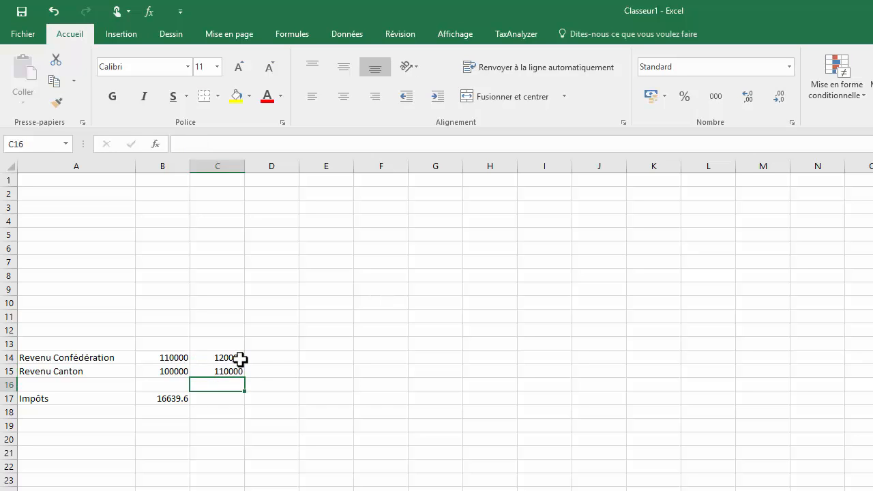
- Copy the Impôts formula from cell B17 to C17 for the second income scenario
{"action": "left_click", "coordinate": [186, 398]}
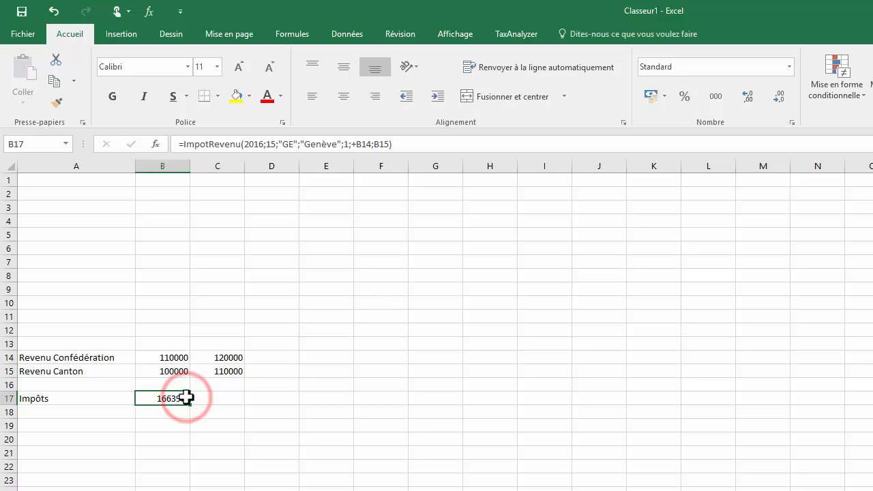
{"action": "left_click_drag", "start_coordinate": [189, 405], "coordinate": [243, 403]}
{"action": "left_click_drag", "start_coordinate": [167, 357], "coordinate": [557, 405]}
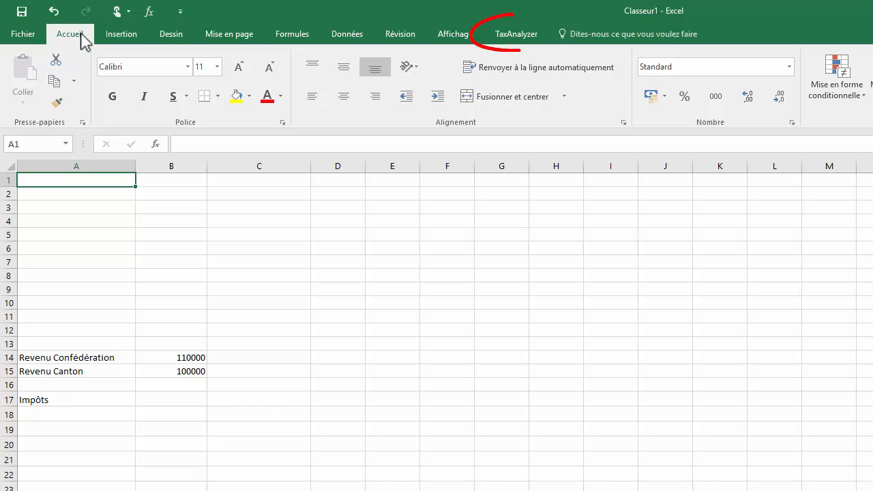
- Insert the TaxAnalyzer Revenu/Fortune selection menus at cell A1 and set the canton to GE
{"action": "left_click", "coordinate": [511, 36]}
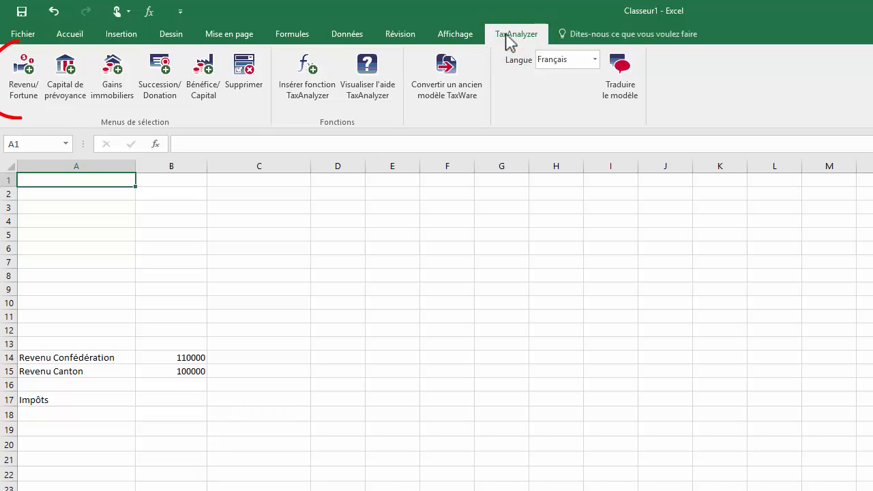
{"action": "left_click", "coordinate": [31, 71]}
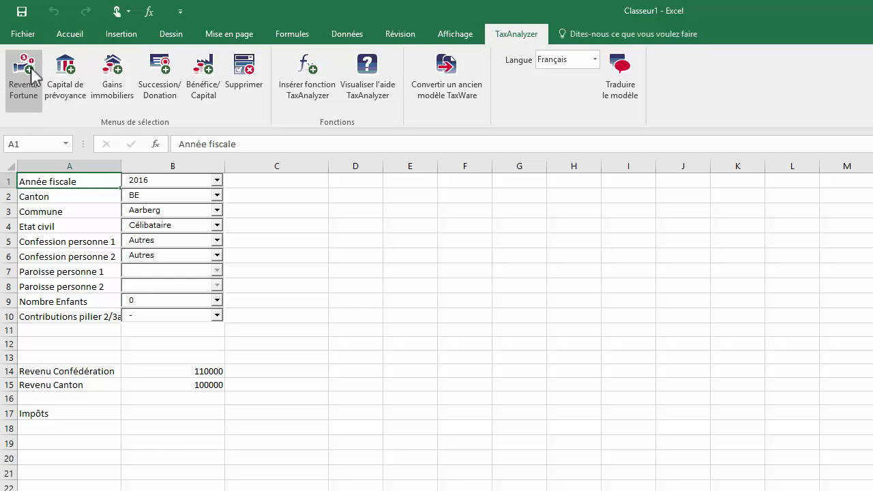
{"action": "left_click", "coordinate": [216, 196]}
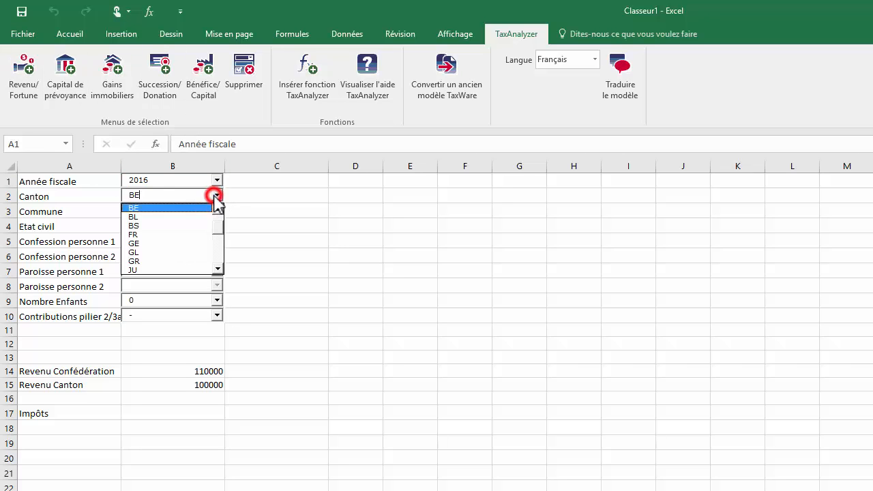
{"action": "left_click", "coordinate": [186, 244]}
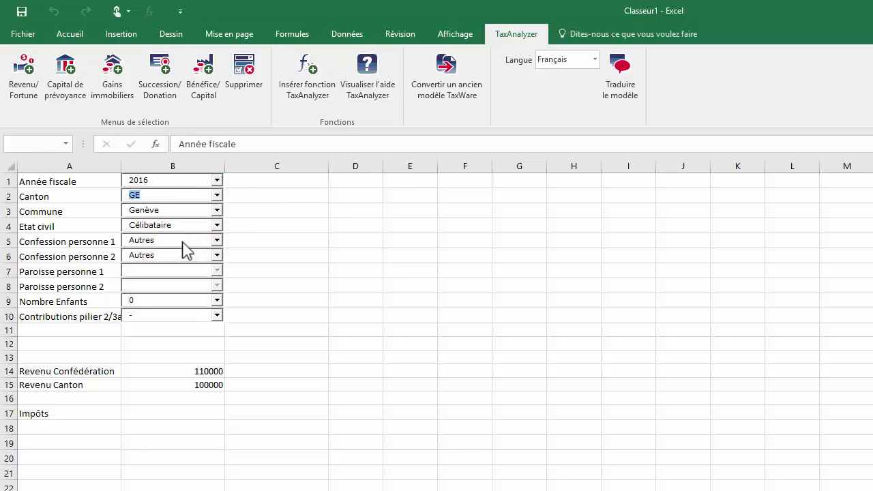
- Set Etat civil to Marié and Nombre Enfants to 2 in the selection menus
{"action": "left_click", "coordinate": [217, 226]}
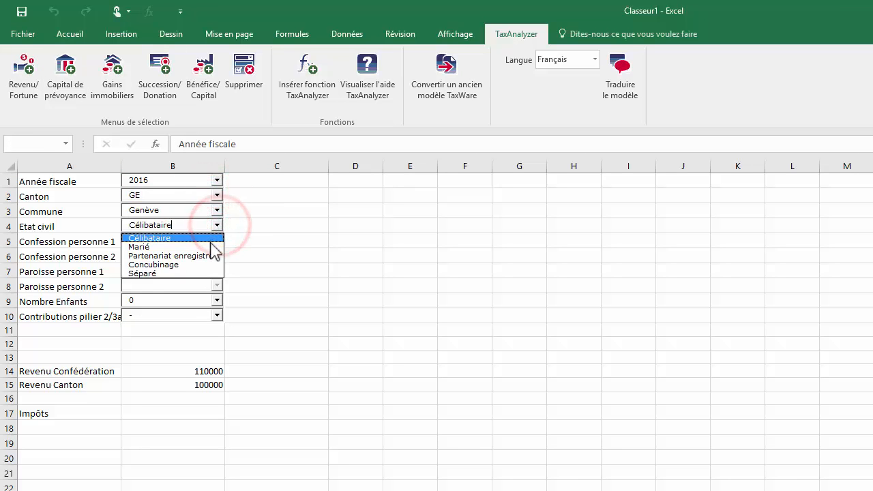
{"action": "left_click", "coordinate": [207, 248]}
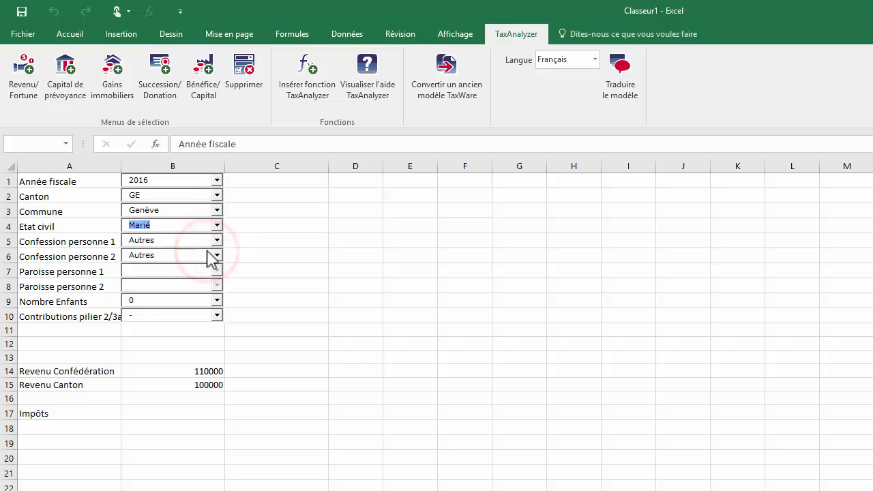
{"action": "left_click", "coordinate": [217, 301]}
{"action": "left_click", "coordinate": [195, 330]}
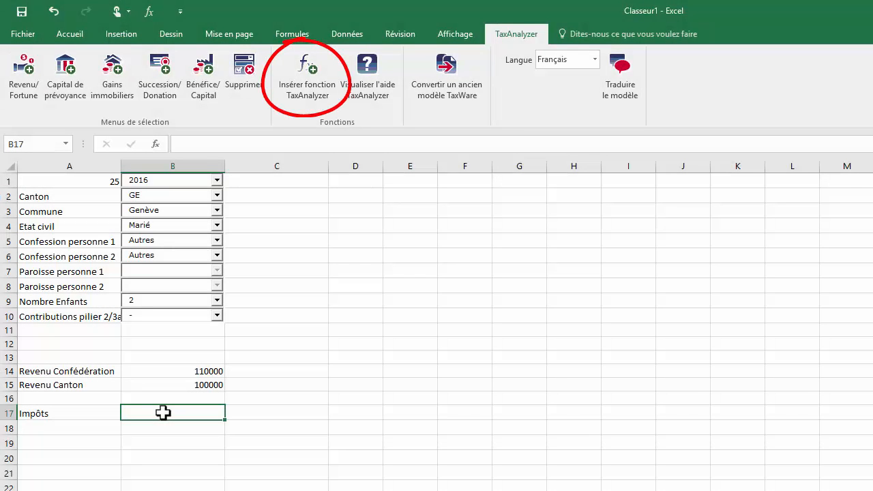
- Insert the TaxAnalyzer function ImpotRevenu into cell B17, using the Revenu fortune menu group
{"action": "left_click", "coordinate": [300, 110]}
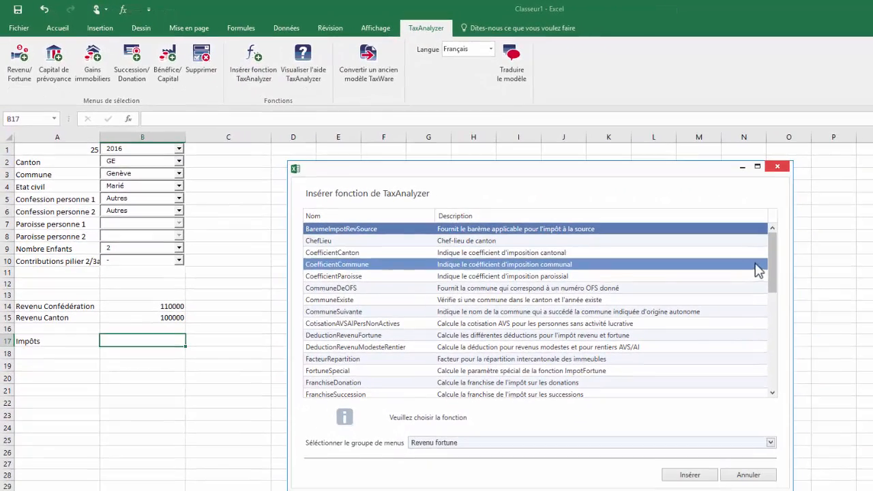
{"action": "left_click_drag", "start_coordinate": [770, 258], "coordinate": [770, 340]}
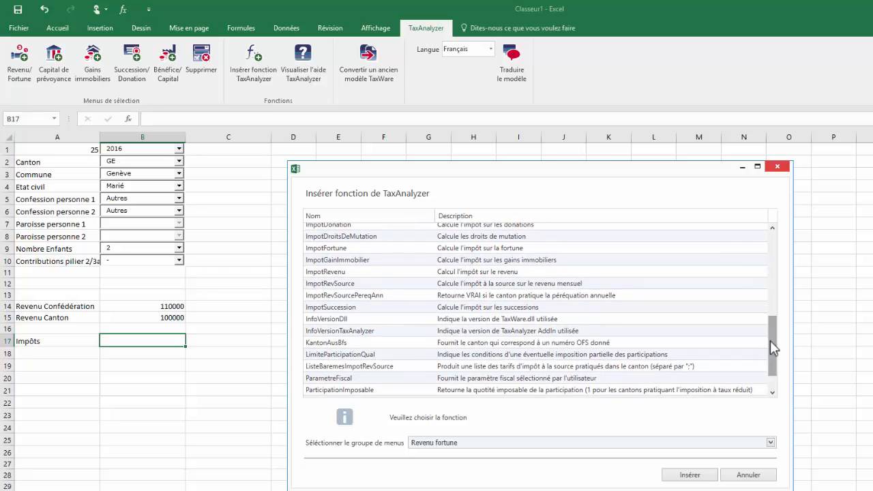
{"action": "left_click", "coordinate": [512, 272]}
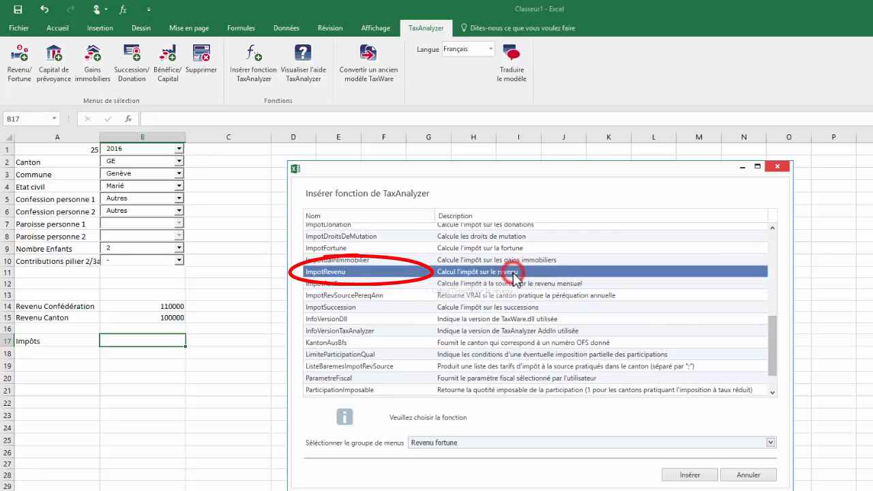
{"action": "left_click", "coordinate": [707, 475]}
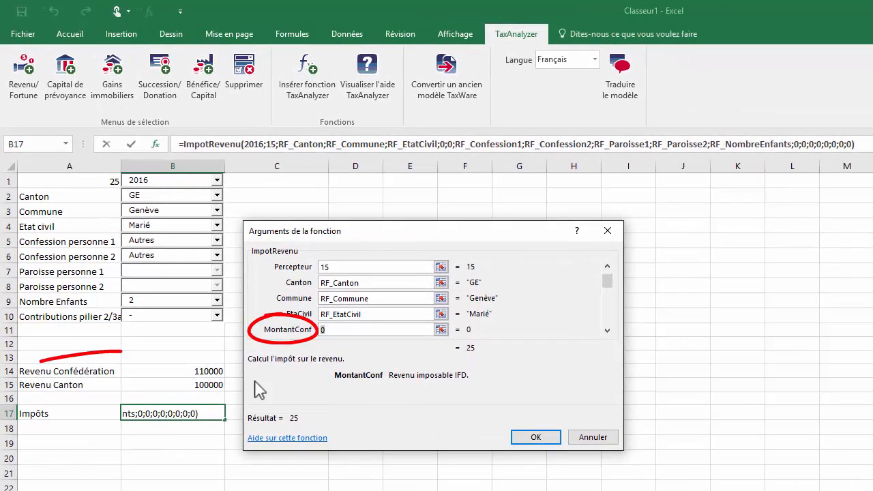
- Link the function's MontantConf argument to B14 and MontantCtCom to B15, and complete the tax formula in B17
{"action": "left_click", "coordinate": [202, 370]}
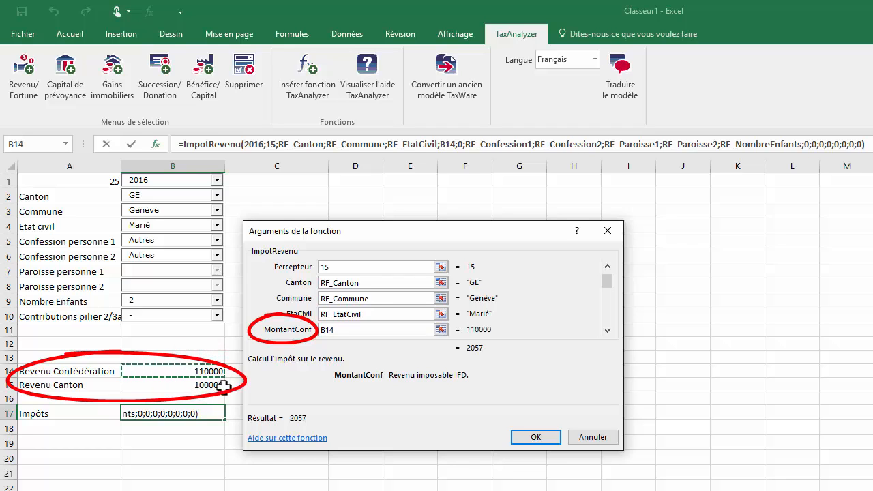
{"action": "key", "text": "Tab"}
{"action": "left_click", "coordinate": [214, 387]}
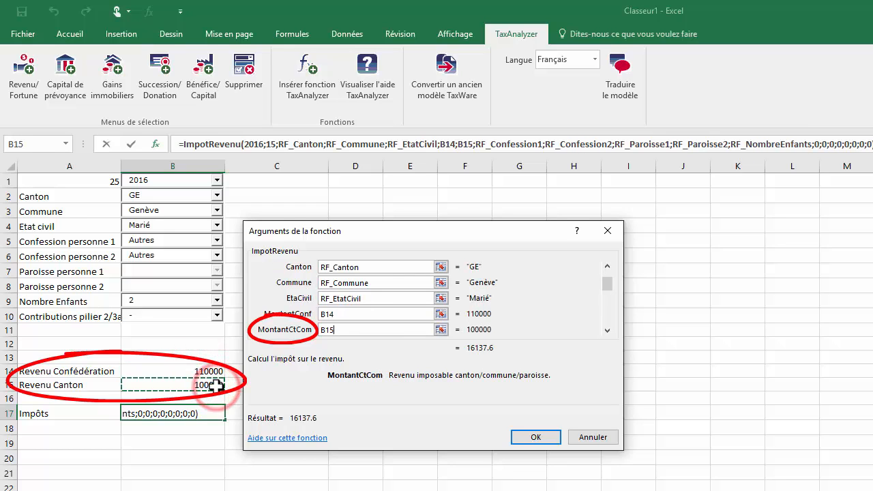
{"action": "left_click", "coordinate": [531, 437]}
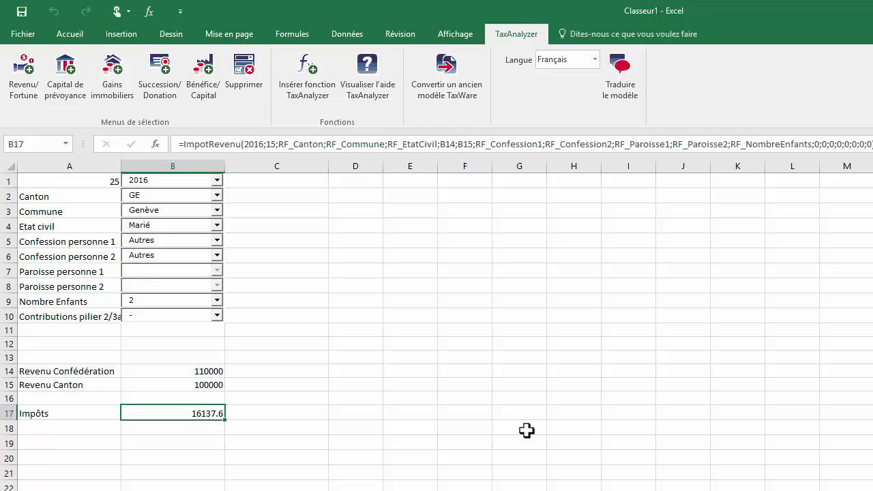
- Change the canton in the first group of selection menus to JU
{"action": "left_click", "coordinate": [217, 195]}
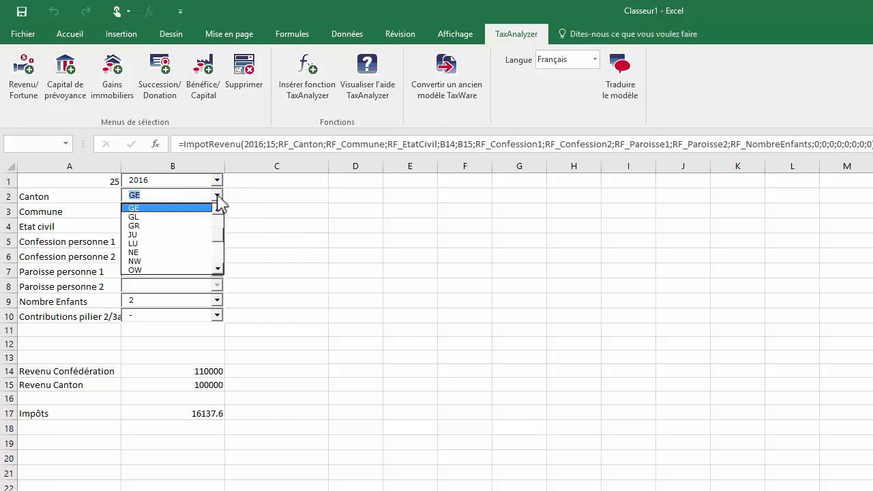
{"action": "left_click", "coordinate": [146, 234]}
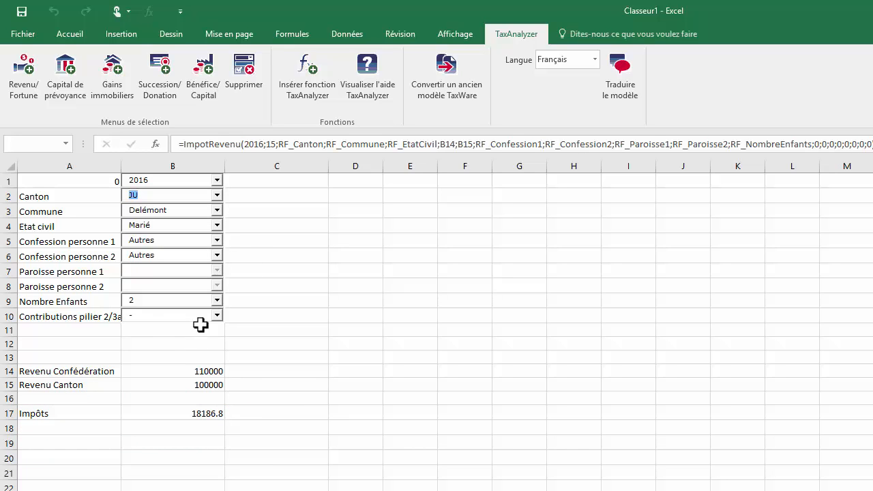
- Insert a second group of Revenu/Fortune selection menus at cell D1 with the suffix v2
{"action": "left_click", "coordinate": [341, 179]}
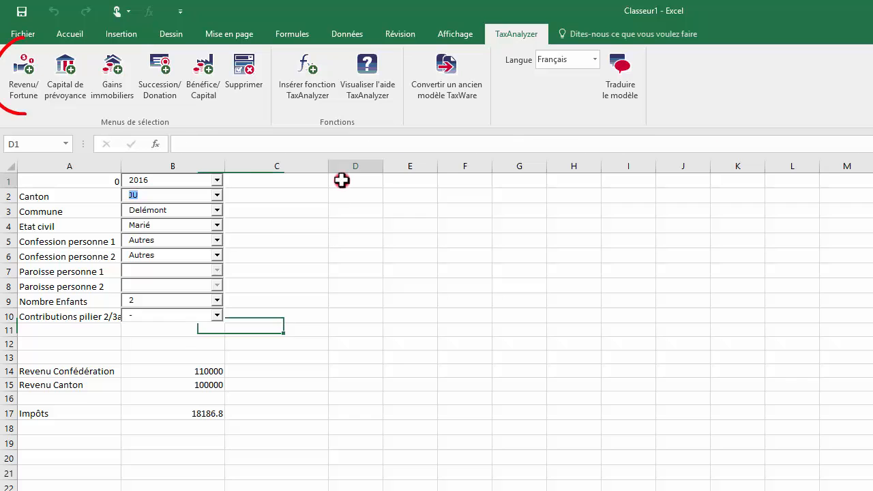
{"action": "left_click", "coordinate": [21, 85]}
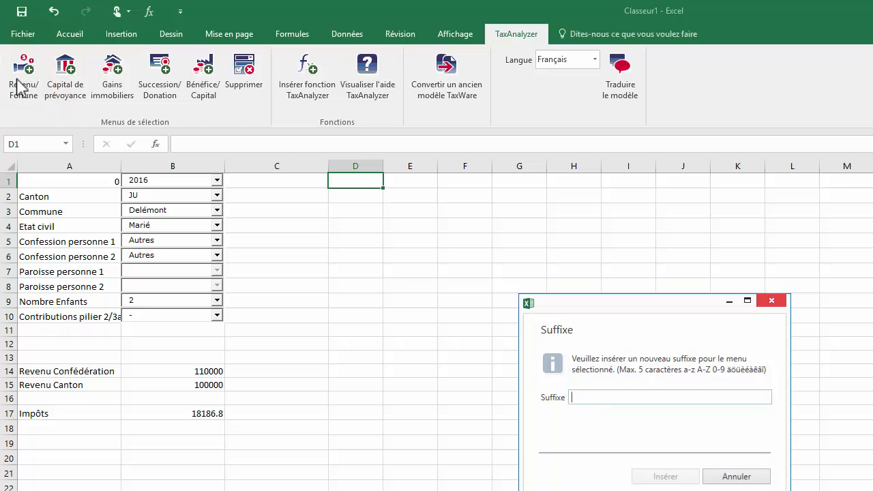
{"action": "type", "text": "v2"}
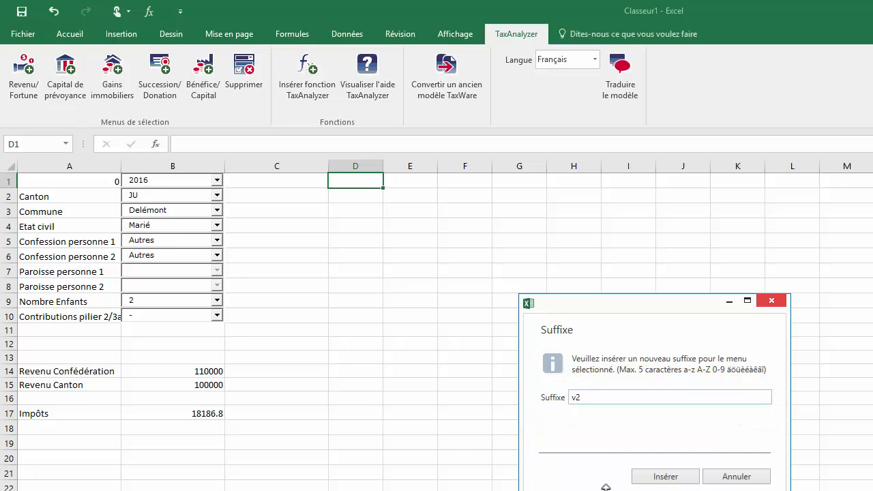
{"action": "left_click", "coordinate": [651, 480]}
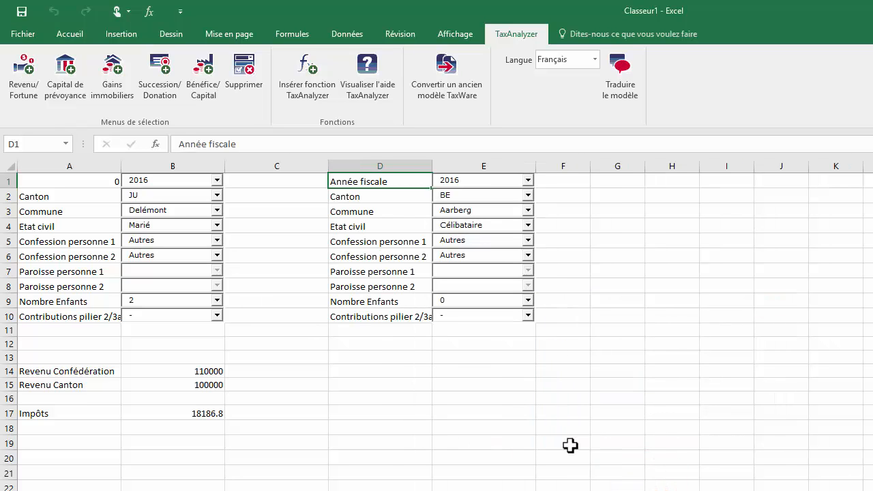
- Copy the federal and cantonal income values from B14:B15 to E14:E15
{"action": "left_click_drag", "start_coordinate": [210, 367], "coordinate": [209, 386]}
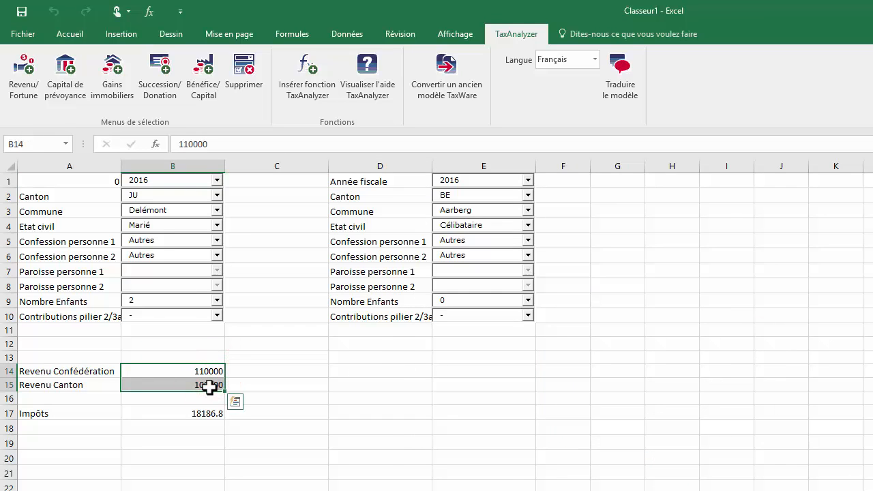
{"action": "key", "text": "ctrl+c"}
{"action": "left_click_drag", "start_coordinate": [488, 370], "coordinate": [483, 386]}
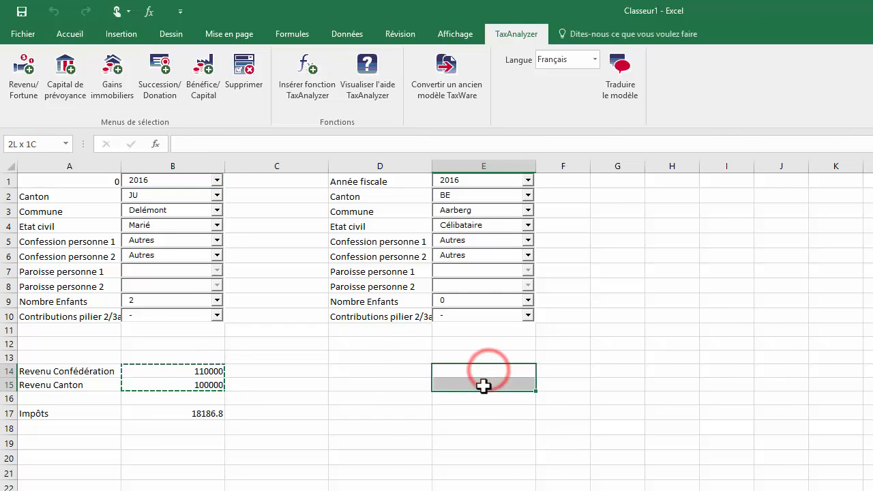
{"action": "key", "text": "ctrl+v"}
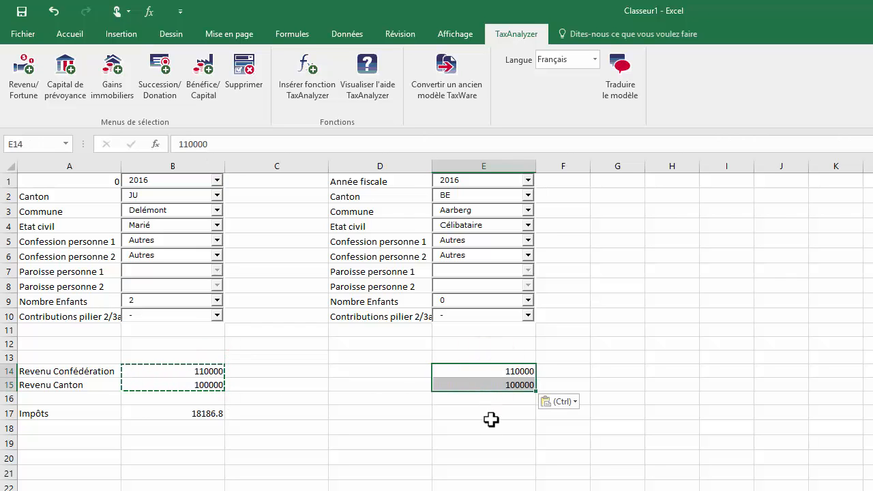
- Insert the TaxAnalyzer function ImpotRevenu into cell E17, using the menu group Revenu fortune - v2
{"action": "left_click", "coordinate": [491, 419]}
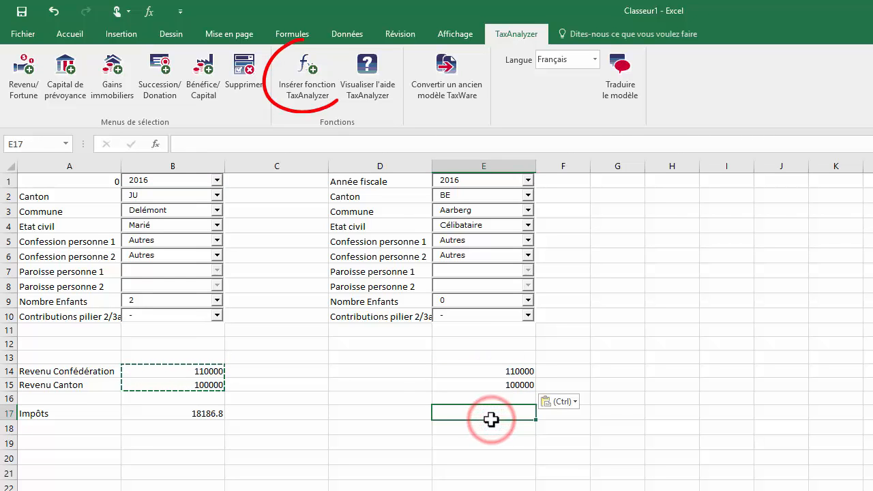
{"action": "left_click", "coordinate": [314, 86]}
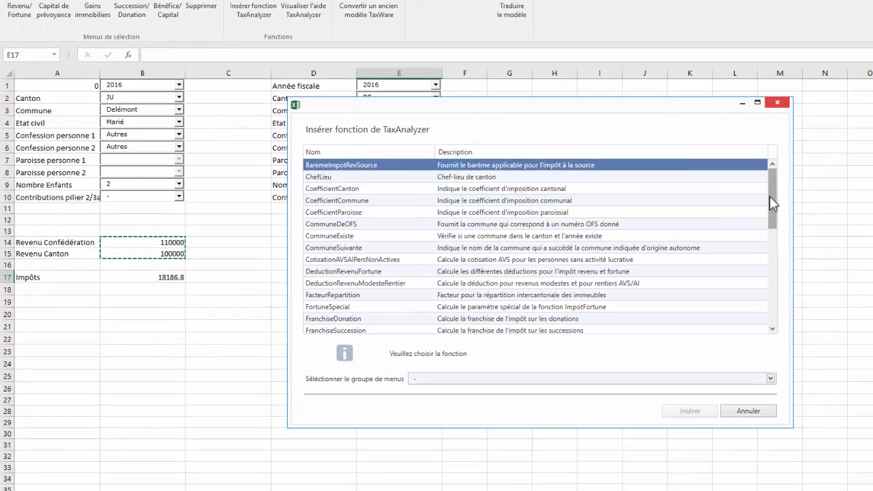
{"action": "left_click_drag", "start_coordinate": [769, 196], "coordinate": [770, 268]}
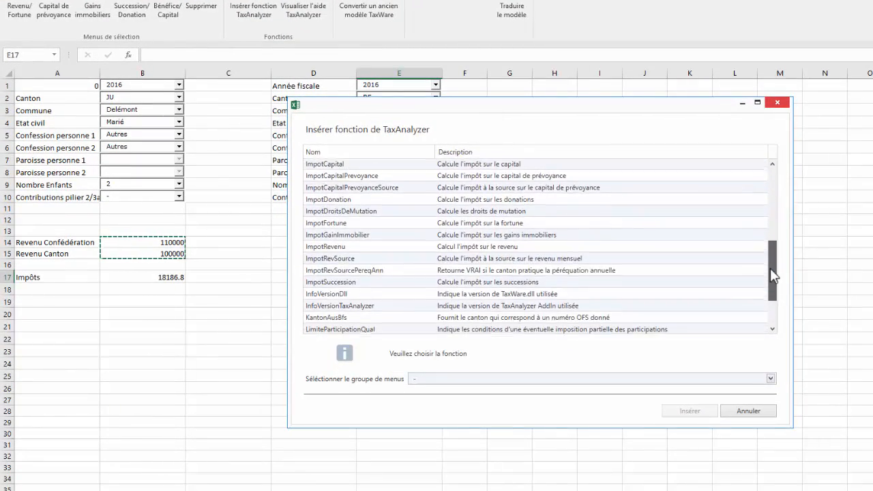
{"action": "left_click", "coordinate": [502, 244]}
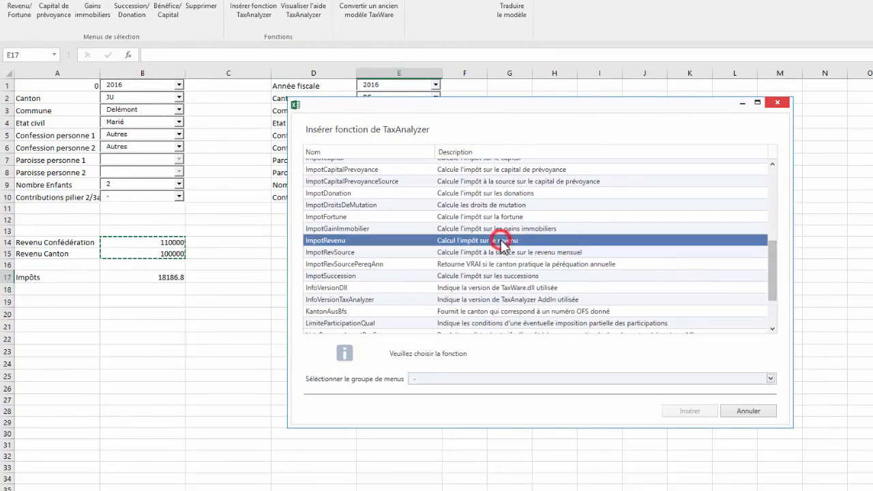
{"action": "left_click", "coordinate": [772, 379]}
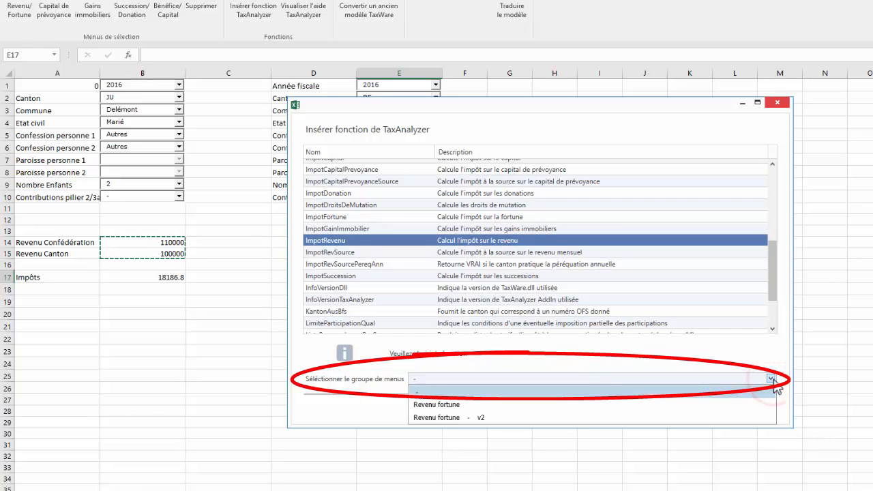
{"action": "left_click", "coordinate": [759, 417]}
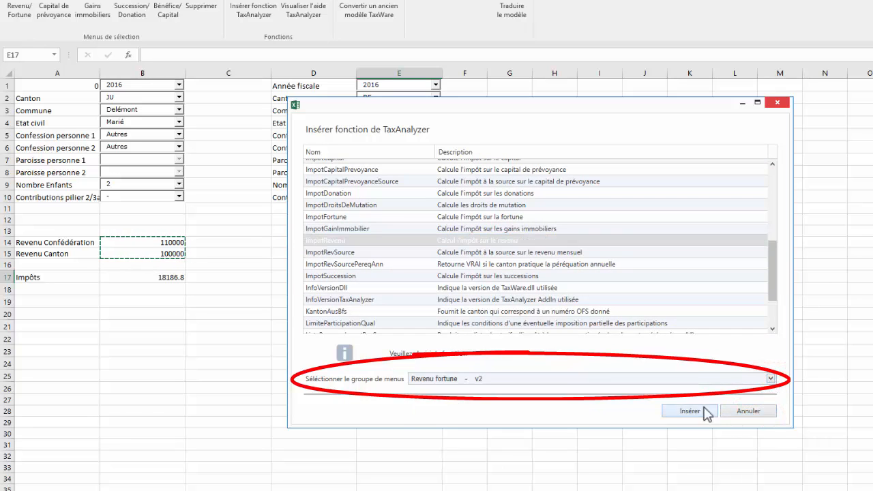
{"action": "left_click", "coordinate": [693, 410]}
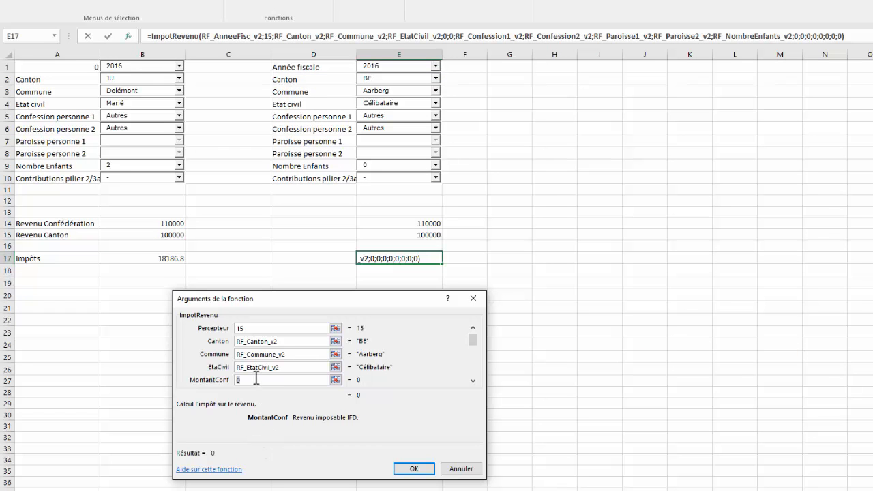
- Set MontantConf to 0+E14 and MontantCtCom to E15, and complete the tax formula in E17
{"action": "type", "text": "+"}
{"action": "left_click", "coordinate": [400, 225]}
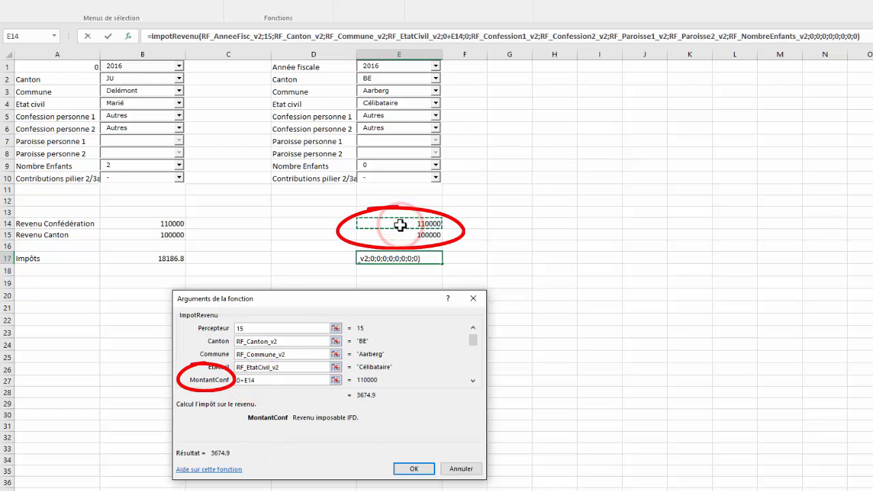
{"action": "key", "text": "Tab"}
{"action": "left_click", "coordinate": [398, 234]}
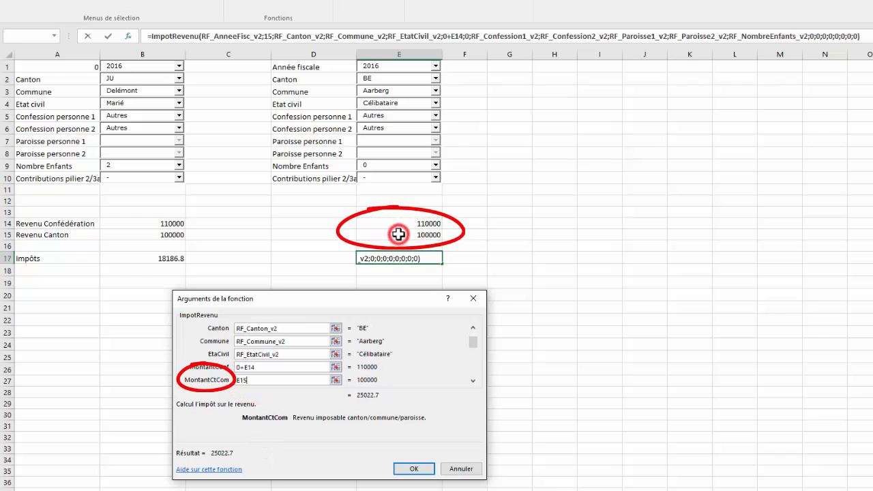
{"action": "left_click", "coordinate": [403, 468]}
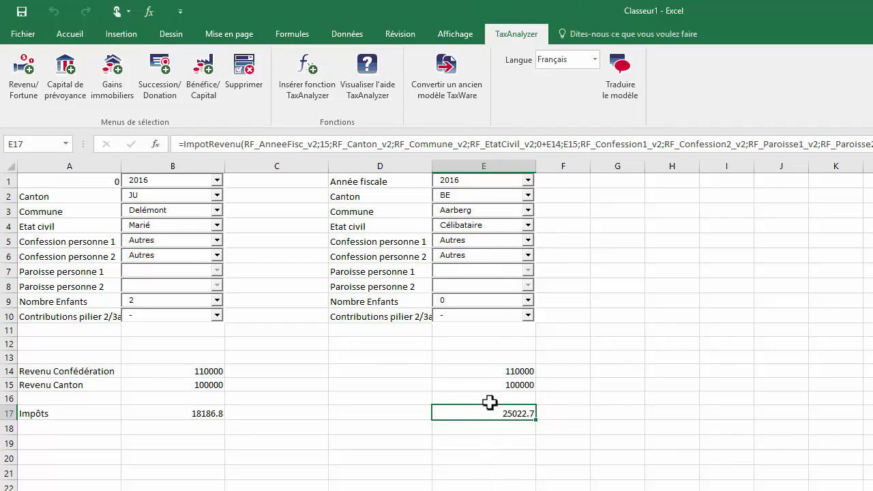
- In the v2 selection menus, set the canton to GE, the commune to Hermance and Etat civil to Marié
{"action": "left_click", "coordinate": [528, 196]}
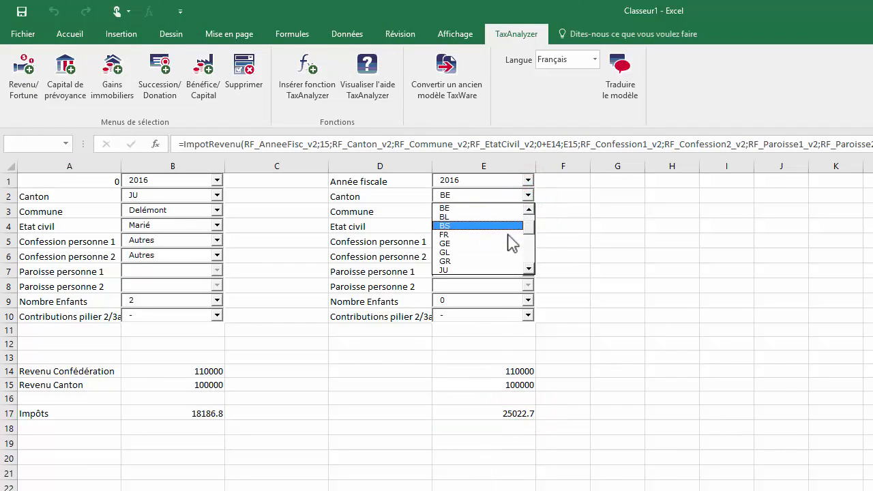
{"action": "left_click", "coordinate": [503, 244]}
{"action": "left_click", "coordinate": [530, 209]}
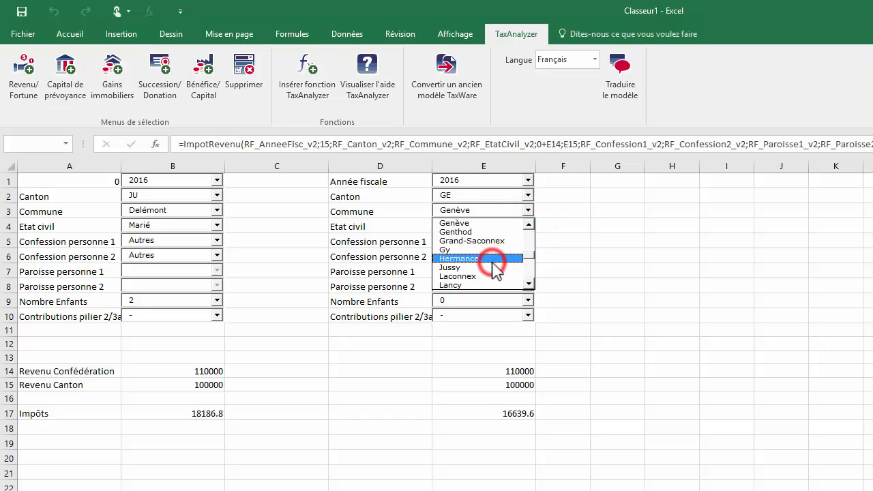
{"action": "left_click", "coordinate": [492, 261]}
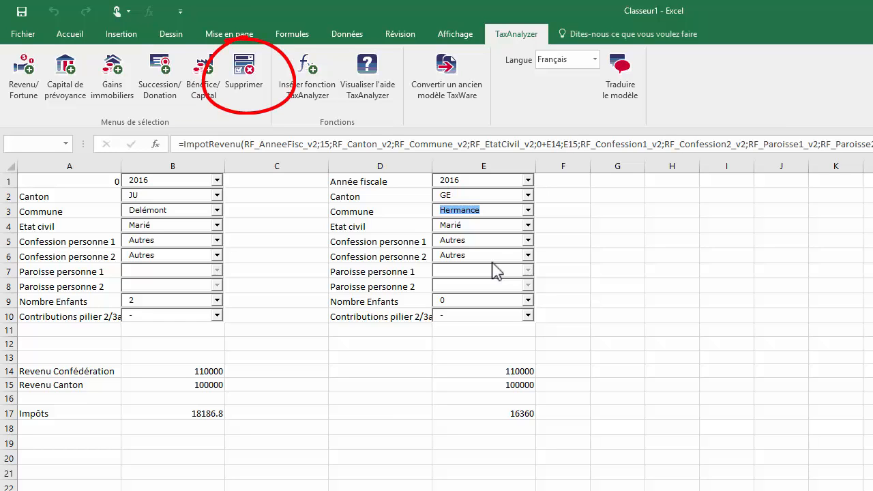
- Remove the Revenu fortune menu group with suffix v2 and clear the leftover contents of D1:E17
{"action": "left_click", "coordinate": [238, 95]}
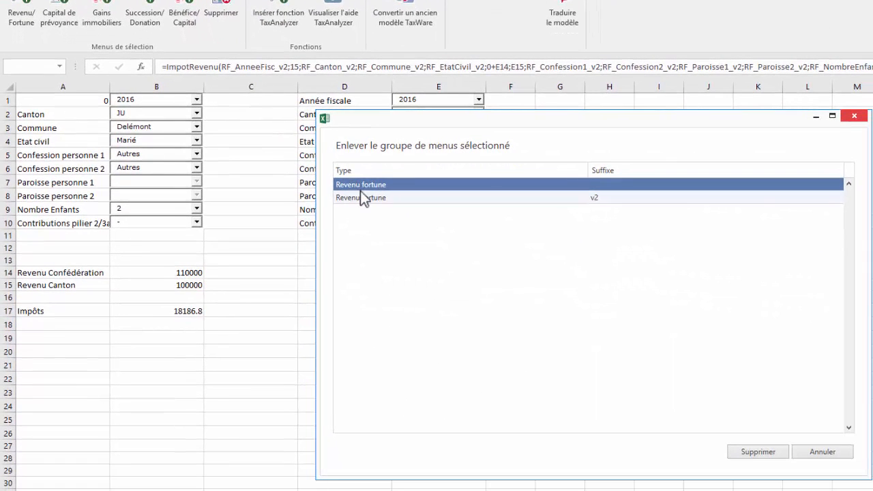
{"action": "left_click", "coordinate": [362, 197]}
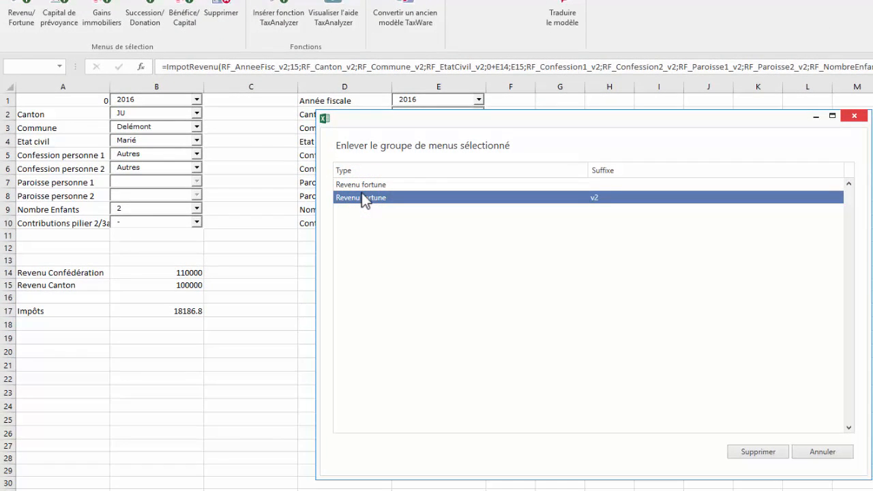
{"action": "left_click", "coordinate": [733, 452]}
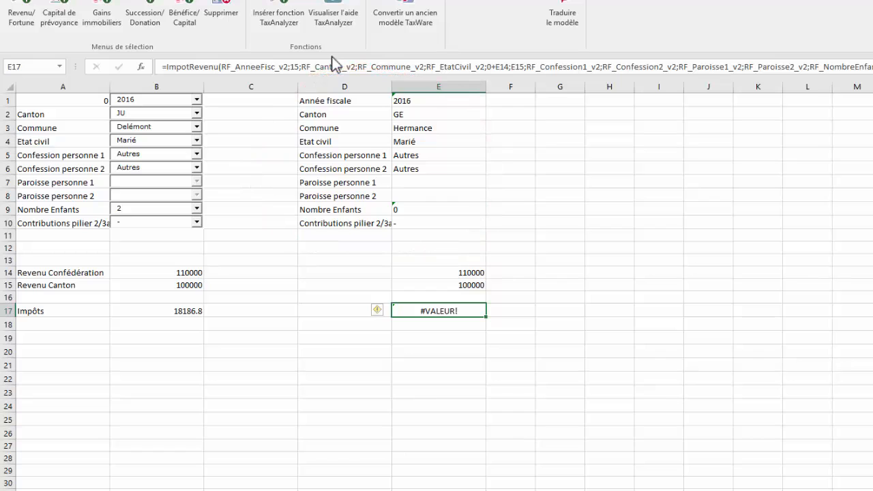
{"action": "left_click_drag", "start_coordinate": [332, 101], "coordinate": [449, 307]}
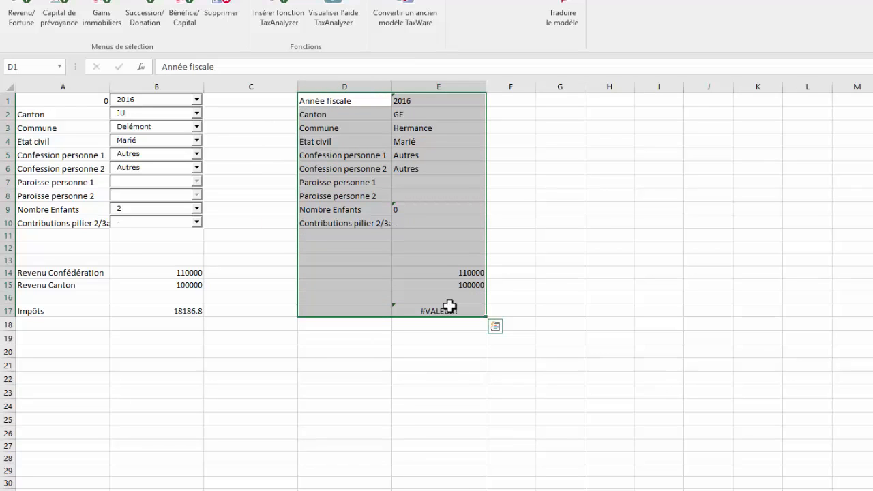
{"action": "key", "text": "Delete"}
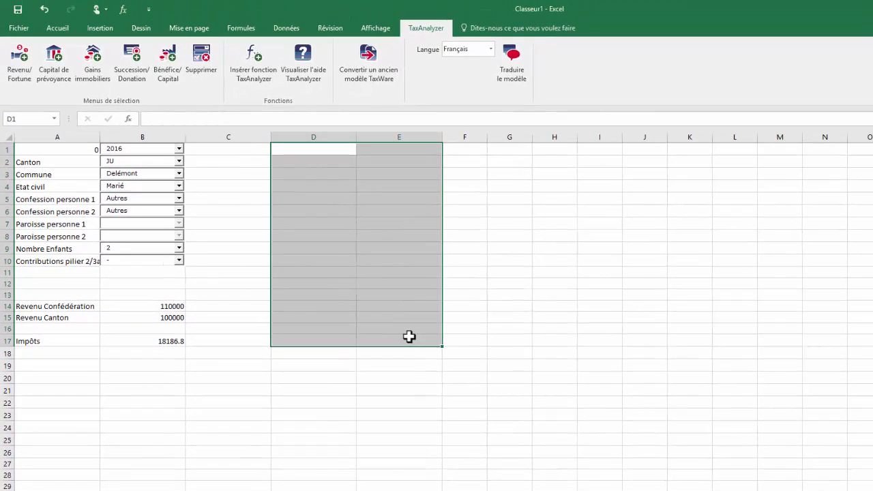
- Save the workbook as Exemple 1 in the first client's folder inside Clients
{"action": "left_click", "coordinate": [15, 9]}
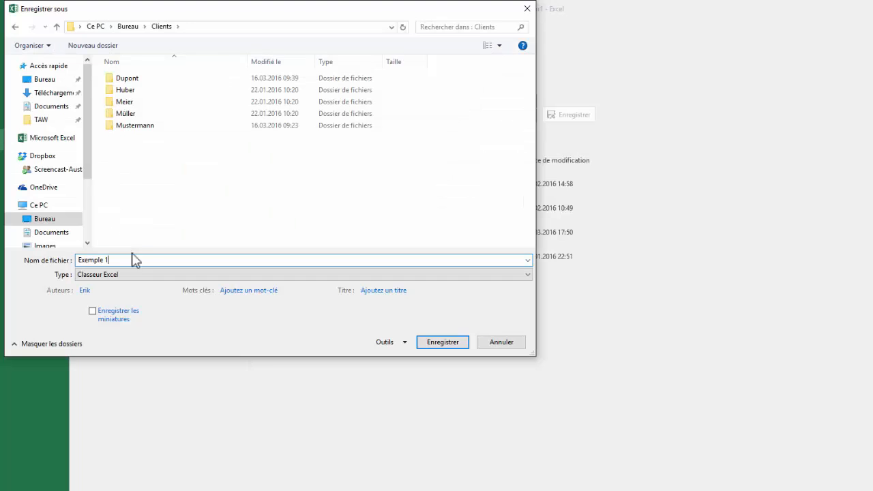
{"action": "double_click", "coordinate": [143, 79]}
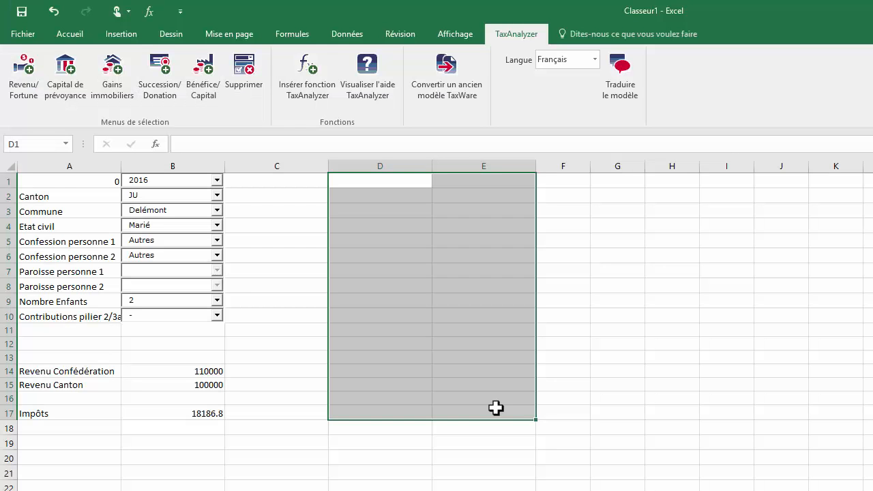